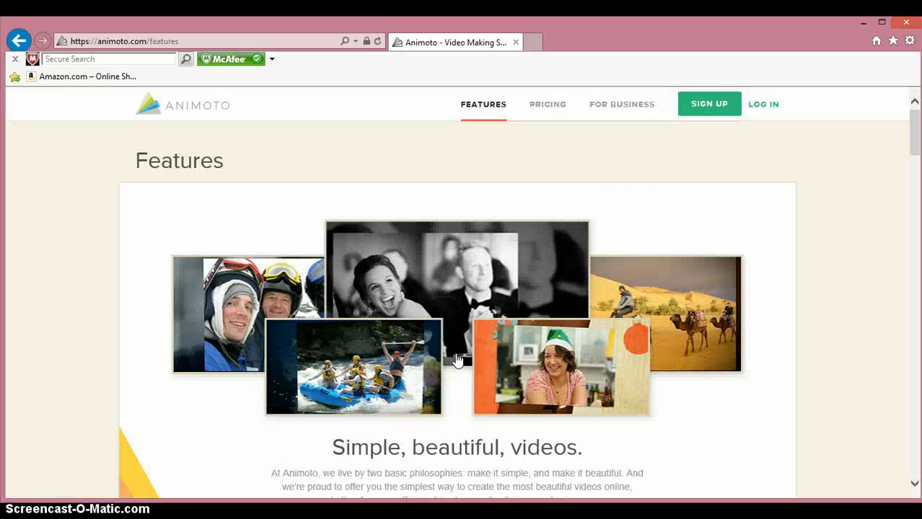
Sign up for the free Animoto trial using the Facebook account
{"action": "left_click", "coordinate": [615, 179]}
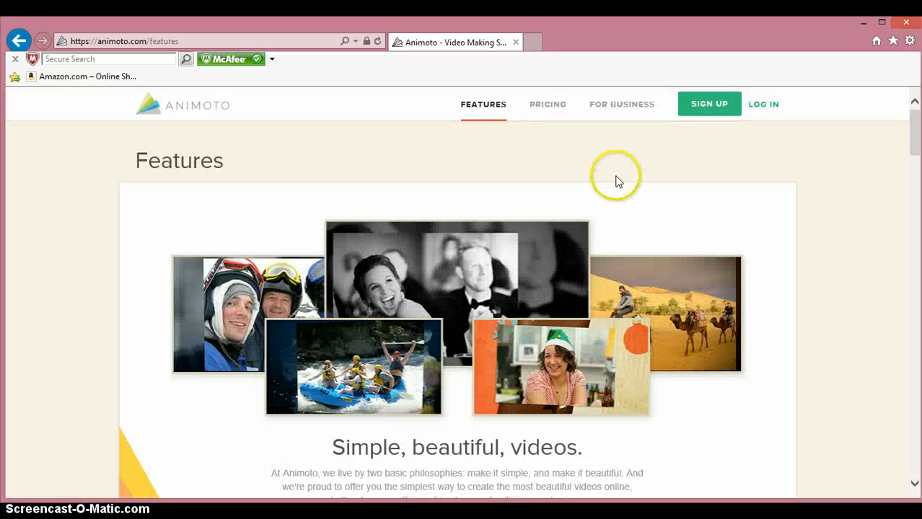
{"action": "left_click", "coordinate": [707, 109]}
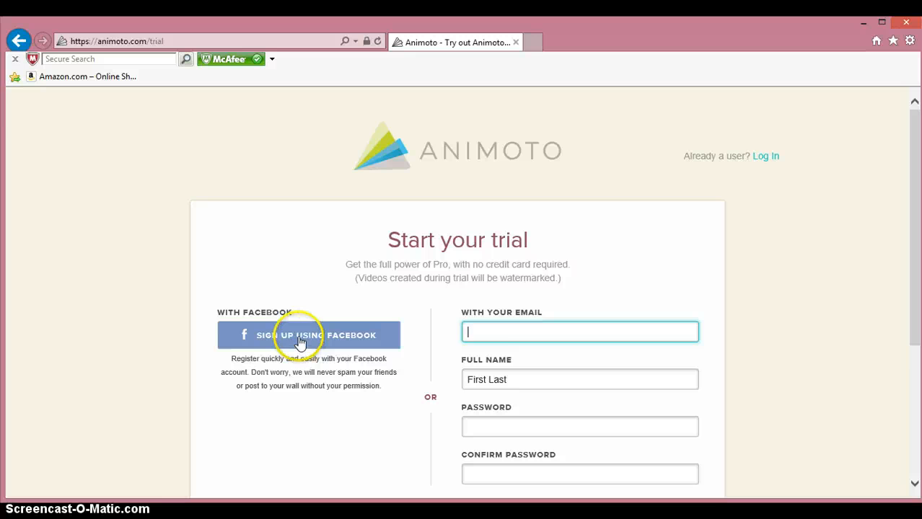
{"action": "left_click", "coordinate": [299, 339]}
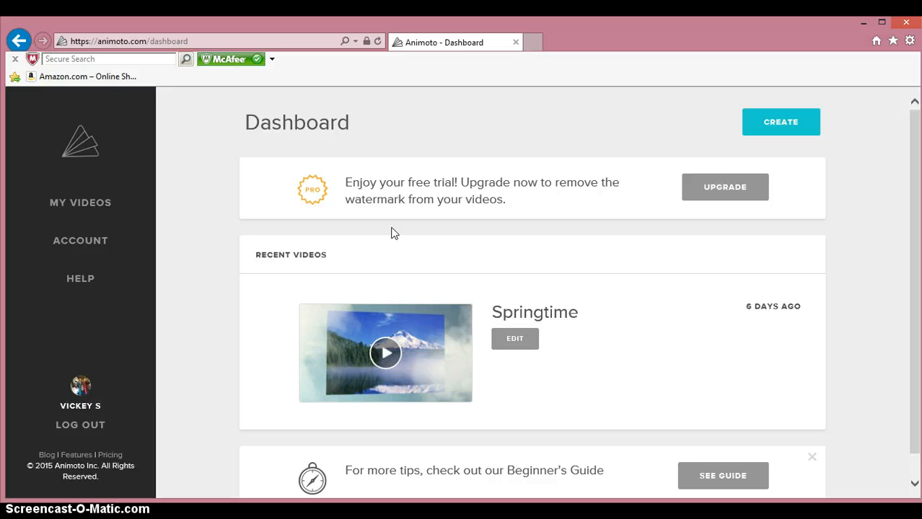
Start creating a new video from the dashboard
{"action": "left_click", "coordinate": [731, 192]}
{"action": "scroll", "coordinate": [599, 324], "scroll_direction": "down", "scroll_amount": 1}
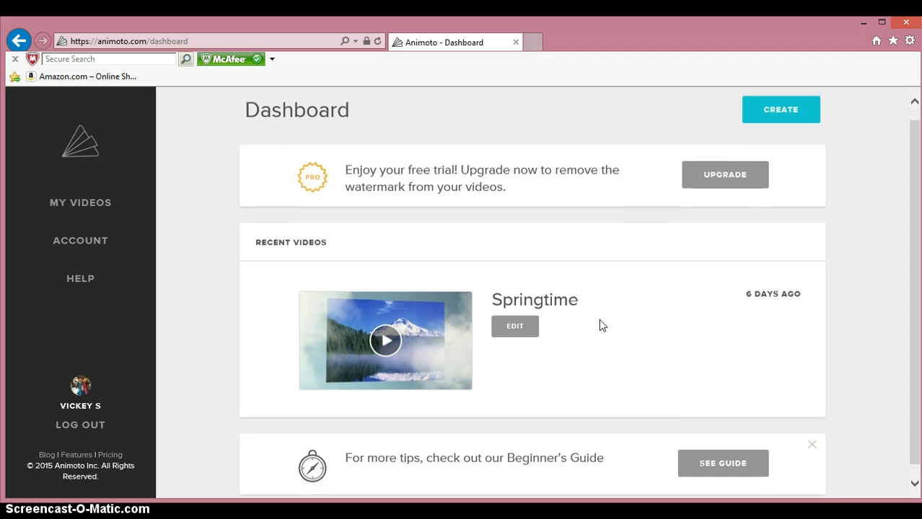
{"action": "scroll", "coordinate": [598, 324], "scroll_direction": "up", "scroll_amount": 1}
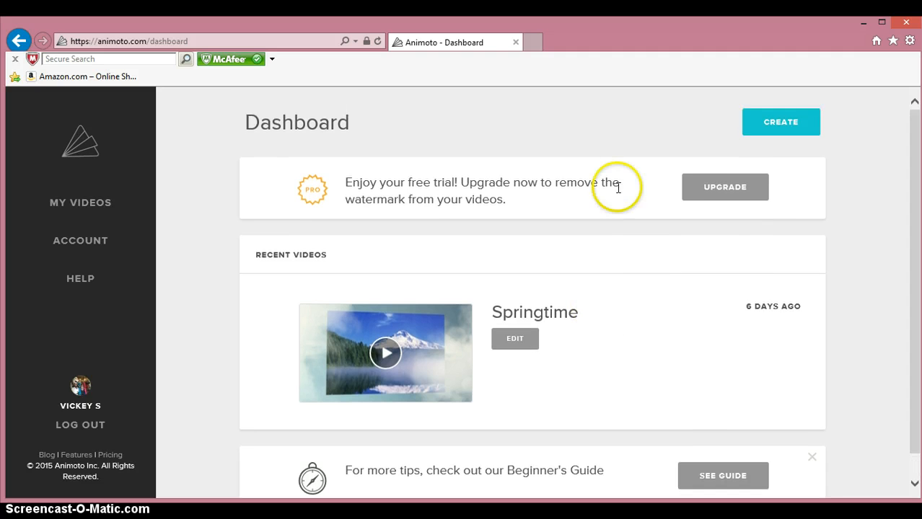
{"action": "left_click", "coordinate": [767, 131]}
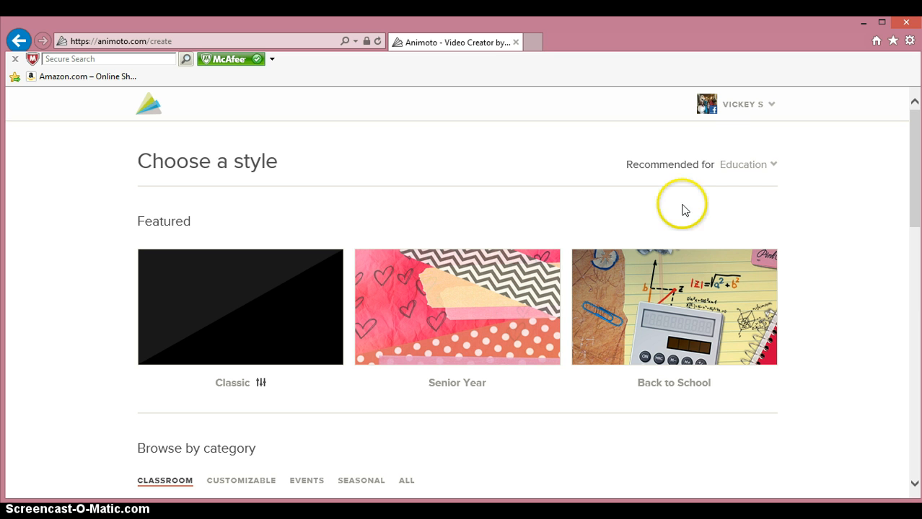
Examine the audience options for recommended styles and look through the video styles in the Classroom category
{"action": "left_click", "coordinate": [745, 167]}
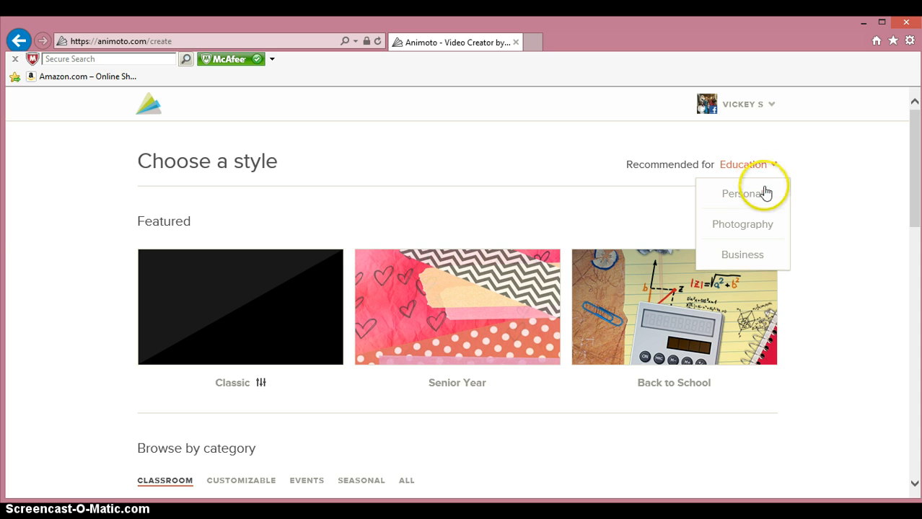
{"action": "left_click", "coordinate": [743, 255]}
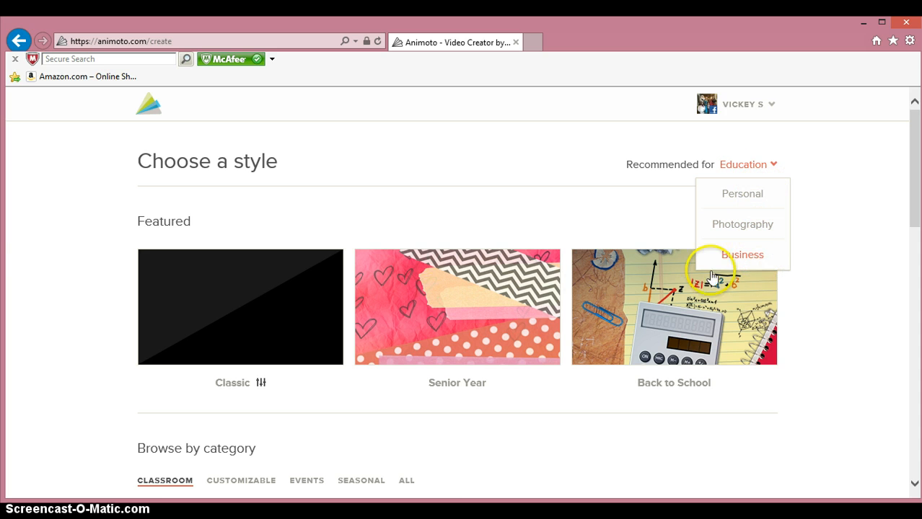
{"action": "scroll", "coordinate": [575, 287], "scroll_direction": "down", "scroll_amount": 3}
{"action": "left_click", "coordinate": [575, 287]}
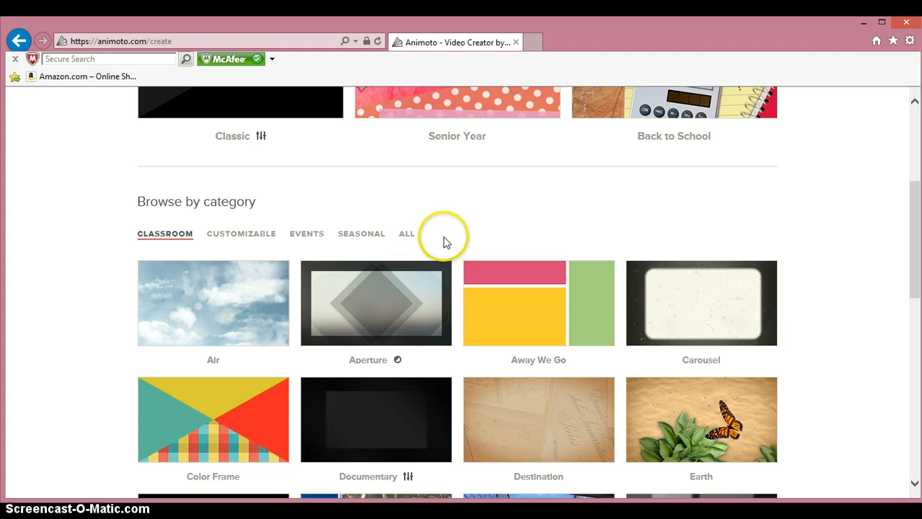
{"action": "scroll", "coordinate": [476, 229], "scroll_direction": "down", "scroll_amount": 1}
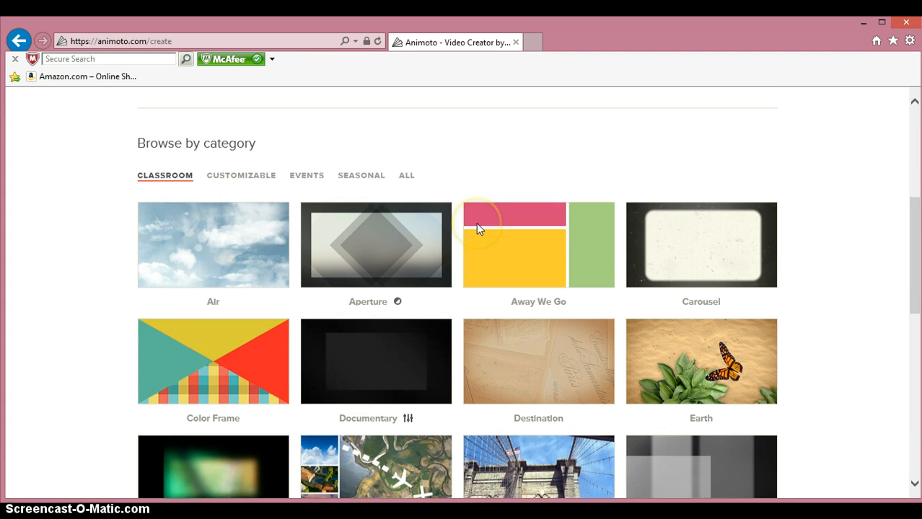
{"action": "scroll", "coordinate": [476, 229], "scroll_direction": "down", "scroll_amount": 3}
{"action": "scroll", "coordinate": [476, 229], "scroll_direction": "up", "scroll_amount": 4}
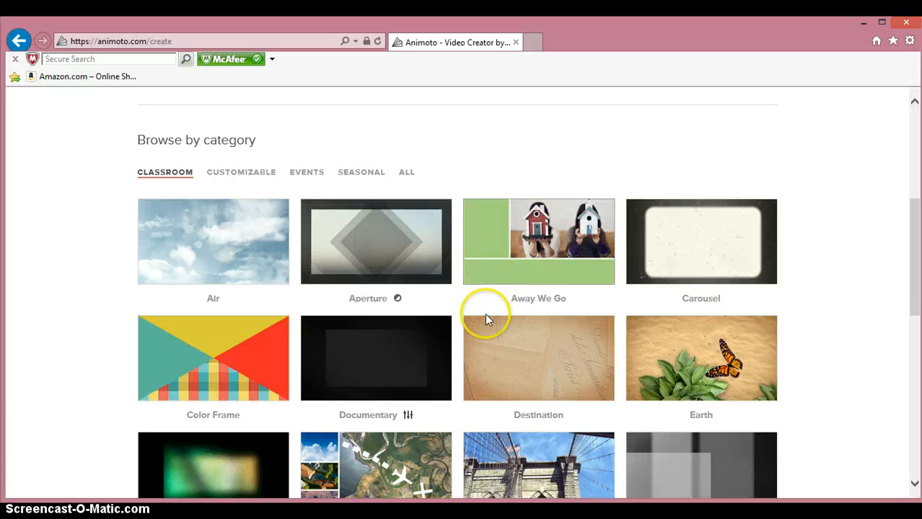
{"action": "scroll", "coordinate": [431, 407], "scroll_direction": "down", "scroll_amount": 2}
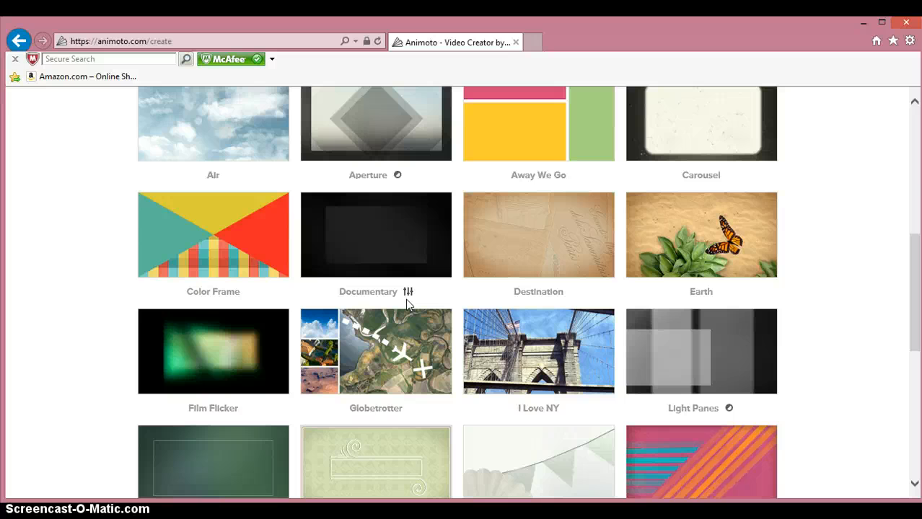
{"action": "scroll", "coordinate": [407, 303], "scroll_direction": "up", "scroll_amount": 5}
{"action": "scroll", "coordinate": [408, 302], "scroll_direction": "down", "scroll_amount": 3}
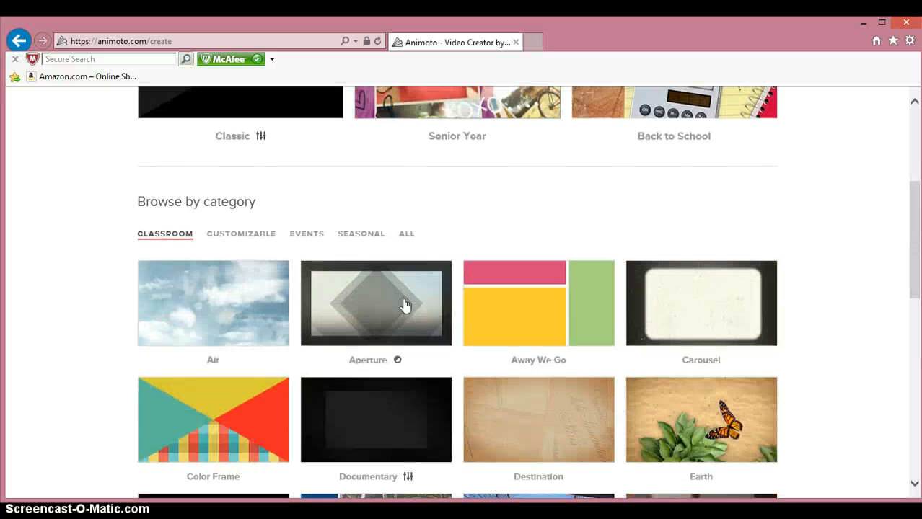
Show the Seasonal video styles and open the details of the Watercolor Seashore style
{"action": "left_click", "coordinate": [361, 236]}
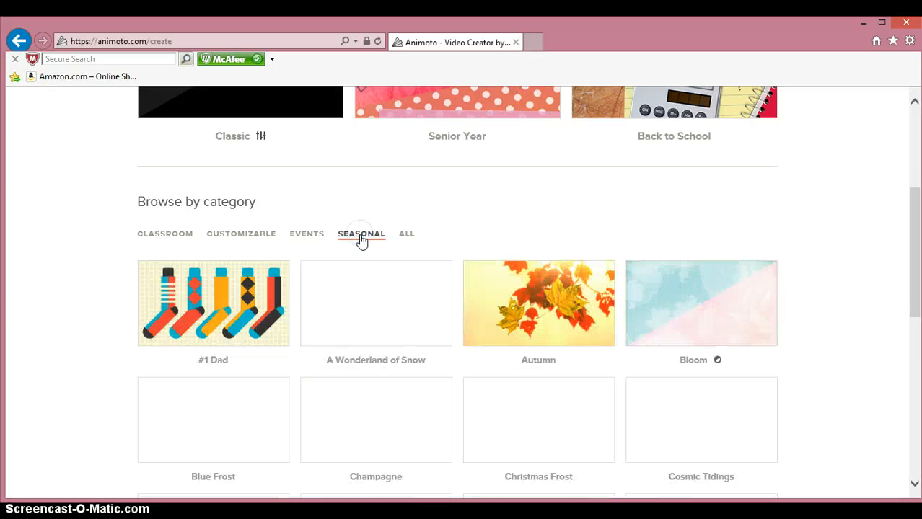
{"action": "scroll", "coordinate": [362, 240], "scroll_direction": "down", "scroll_amount": 2}
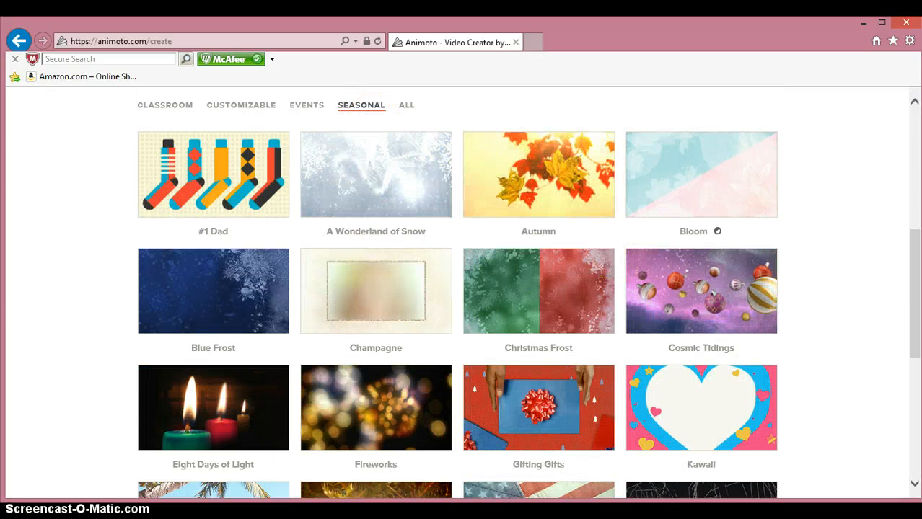
{"action": "left_click_drag", "start_coordinate": [914, 251], "coordinate": [913, 334]}
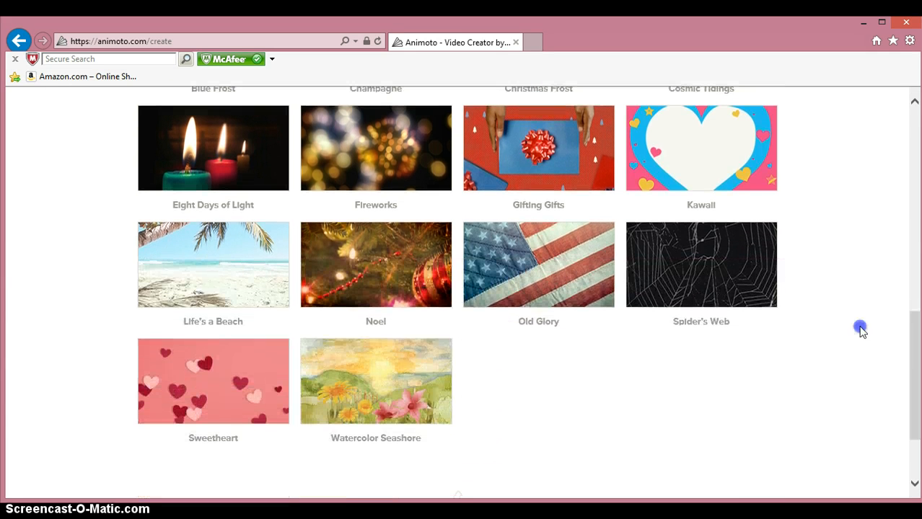
{"action": "left_click", "coordinate": [388, 382]}
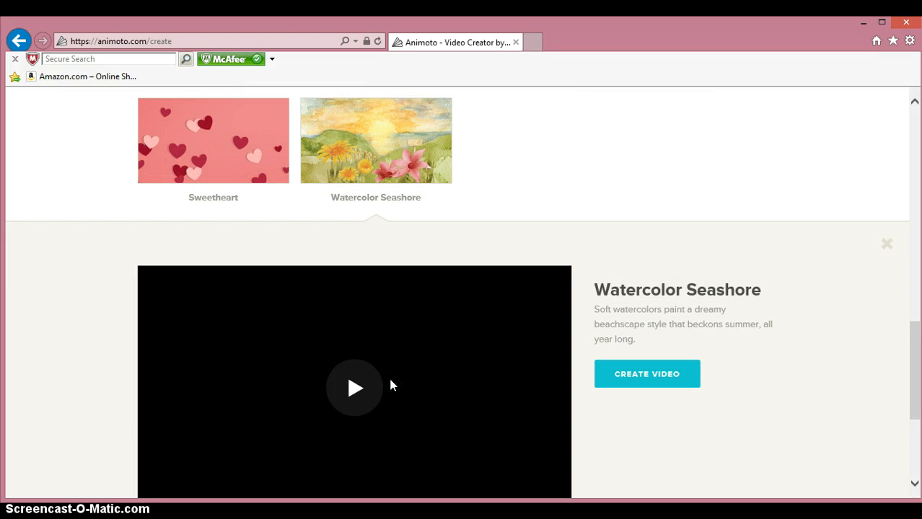
Pause the Watercolor Seashore preview and create a video with this style
{"action": "scroll", "coordinate": [329, 377], "scroll_direction": "down", "scroll_amount": 3}
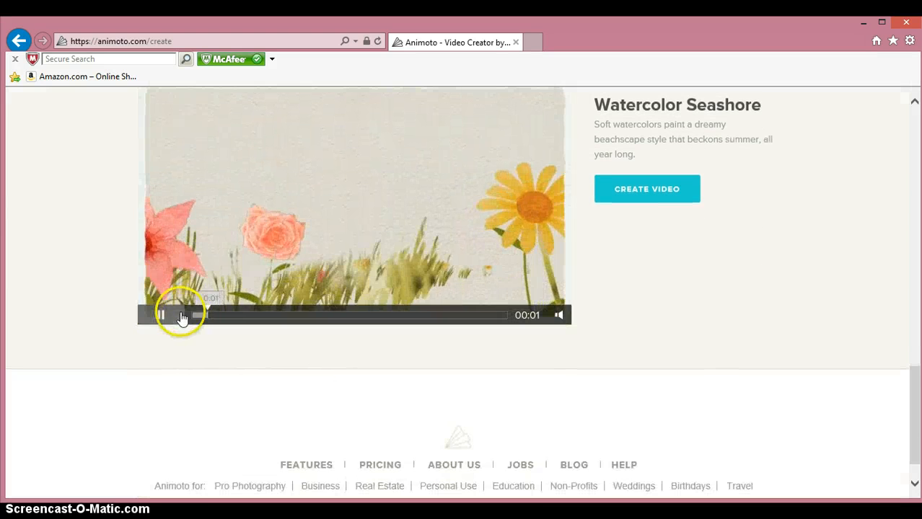
{"action": "left_click", "coordinate": [162, 315]}
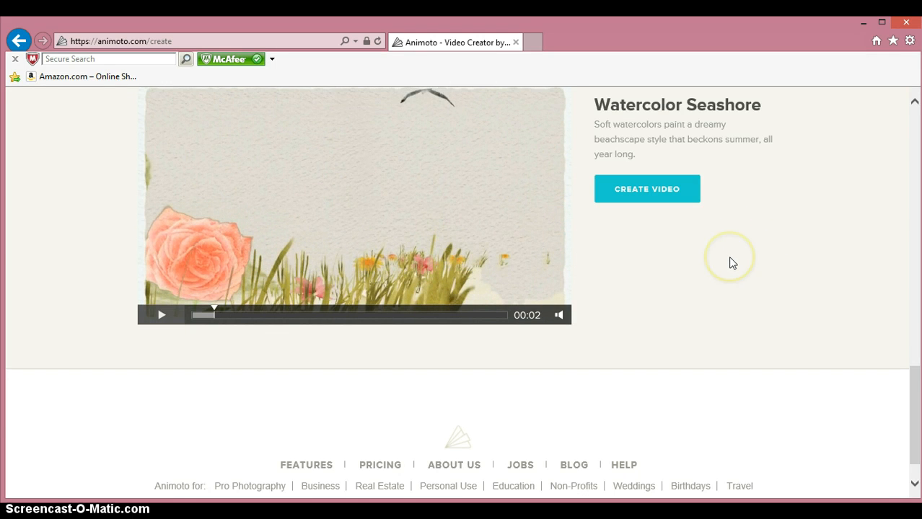
{"action": "scroll", "coordinate": [729, 262], "scroll_direction": "up", "scroll_amount": 1}
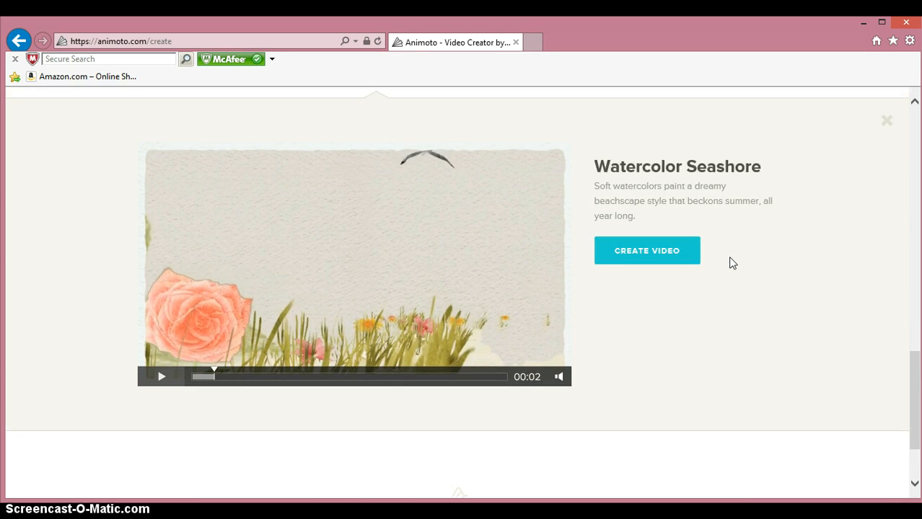
{"action": "left_click", "coordinate": [639, 262]}
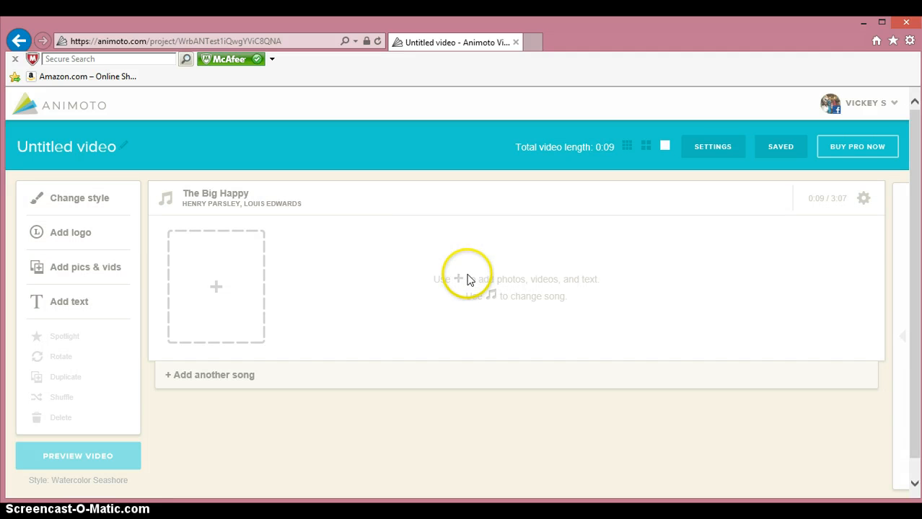
{"action": "left_click", "coordinate": [340, 293]}
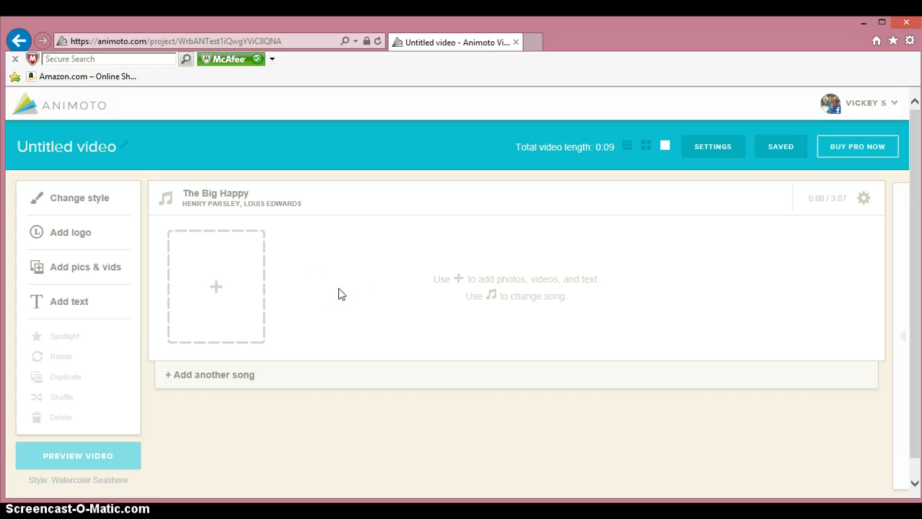
{"action": "left_click", "coordinate": [312, 295]}
{"action": "left_click", "coordinate": [220, 278]}
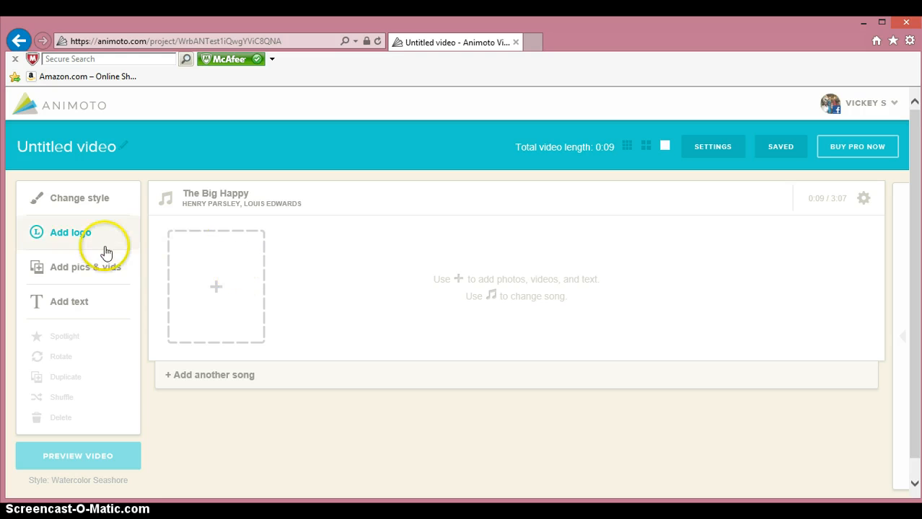
Open the Nature collection of the image library for adding pictures to the video
{"action": "left_click", "coordinate": [75, 274]}
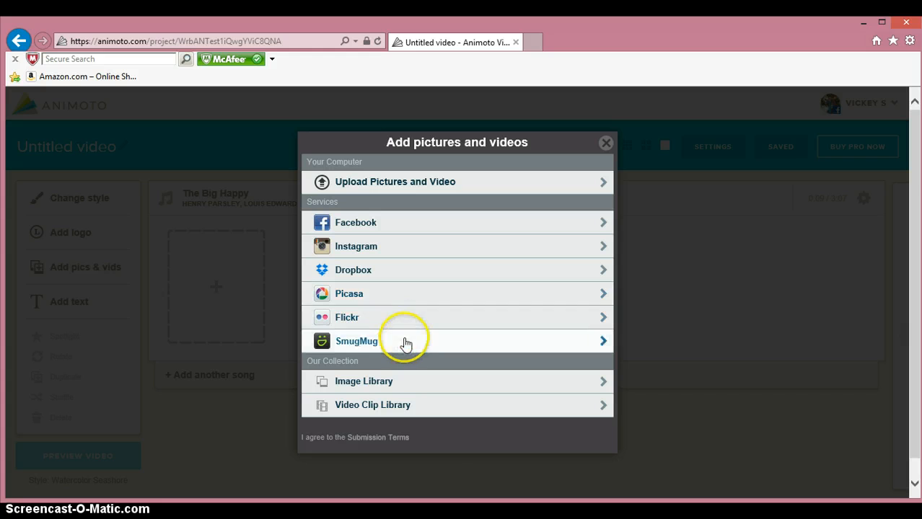
{"action": "left_click", "coordinate": [387, 382]}
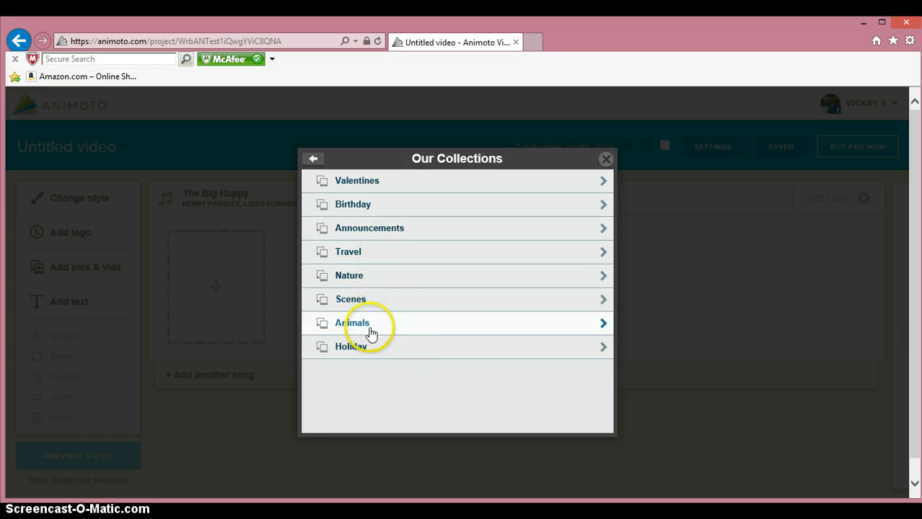
{"action": "left_click", "coordinate": [376, 281]}
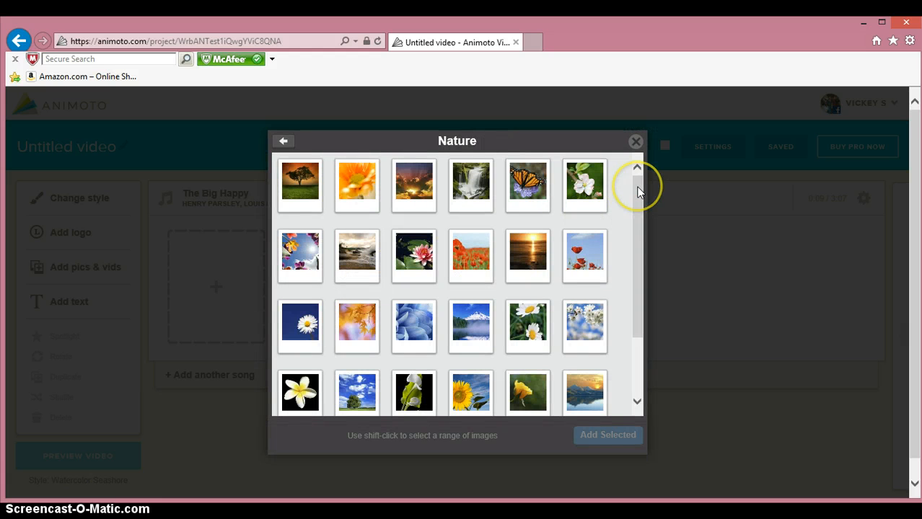
Add the sunlit mountain lake, white daisy on blue, rocky shore and ocean sunset images, and move the mountain lake image to second place
{"action": "left_click_drag", "start_coordinate": [637, 186], "coordinate": [641, 245]}
{"action": "left_click_drag", "start_coordinate": [644, 278], "coordinate": [645, 284]}
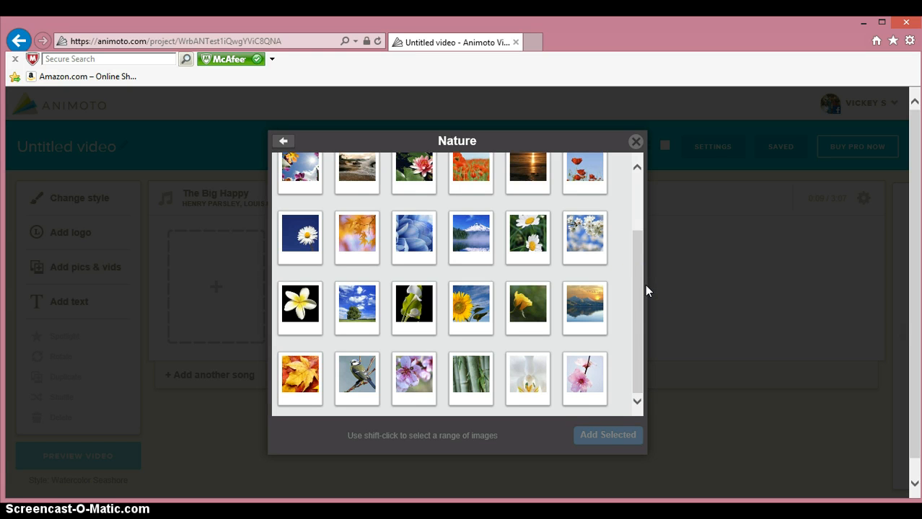
{"action": "left_click", "coordinate": [588, 309]}
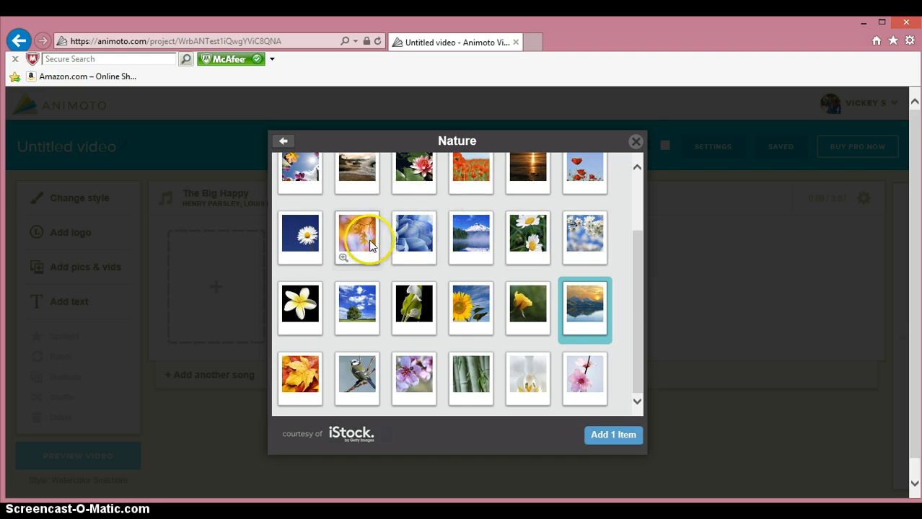
{"action": "left_click", "coordinate": [308, 243]}
{"action": "left_click", "coordinate": [357, 167]}
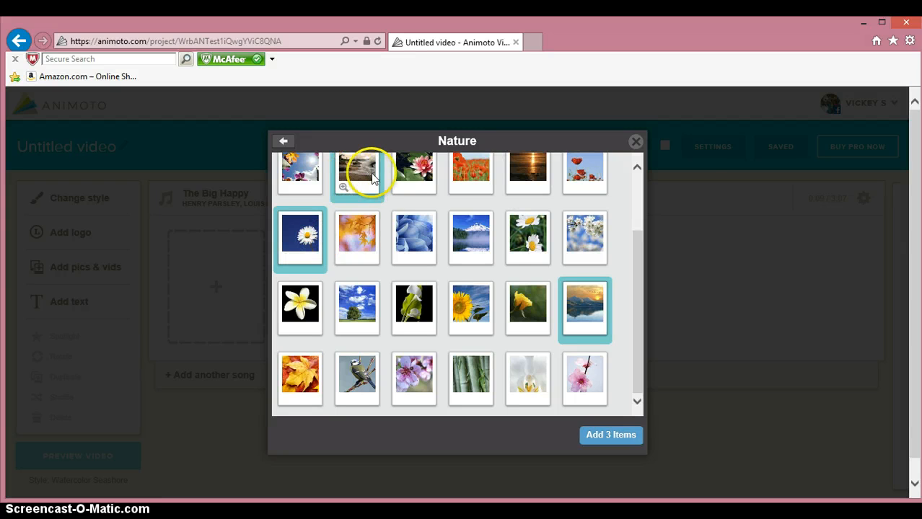
{"action": "scroll", "coordinate": [497, 233], "scroll_direction": "up", "scroll_amount": 2}
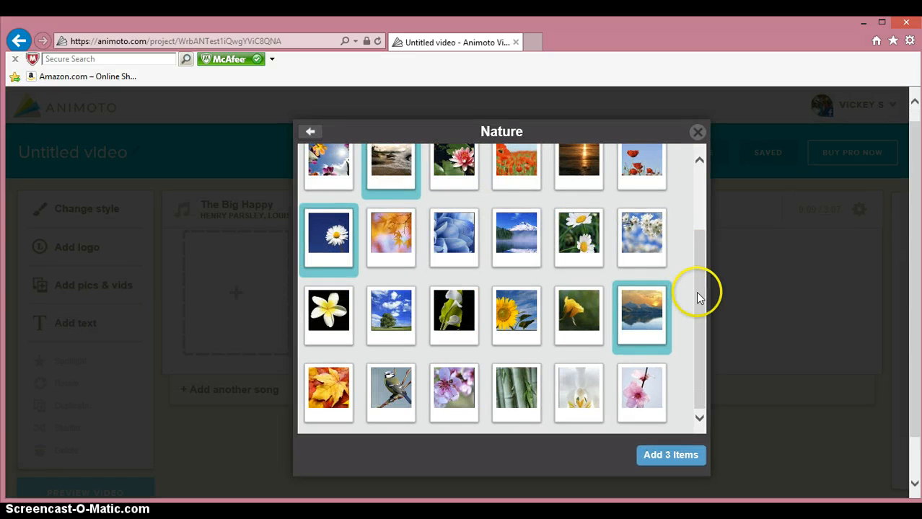
{"action": "left_click_drag", "start_coordinate": [699, 292], "coordinate": [689, 239]}
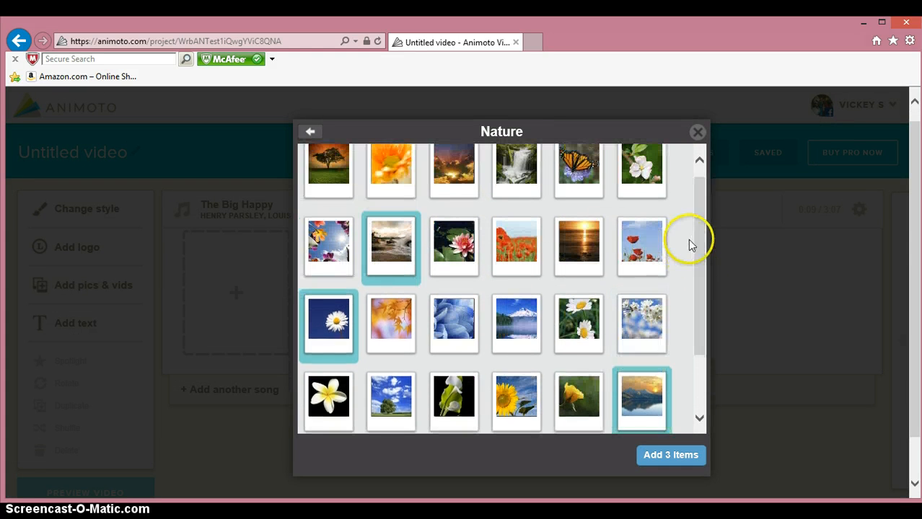
{"action": "left_click", "coordinate": [584, 243]}
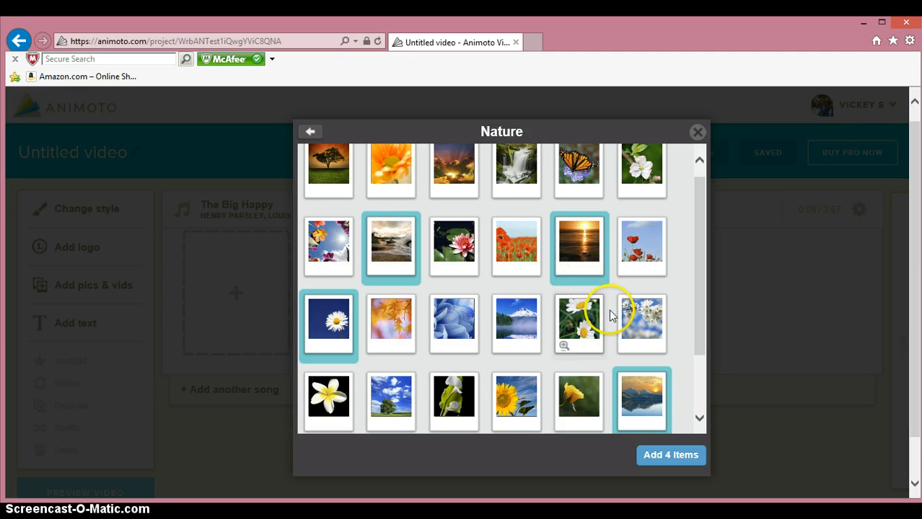
{"action": "left_click", "coordinate": [671, 455]}
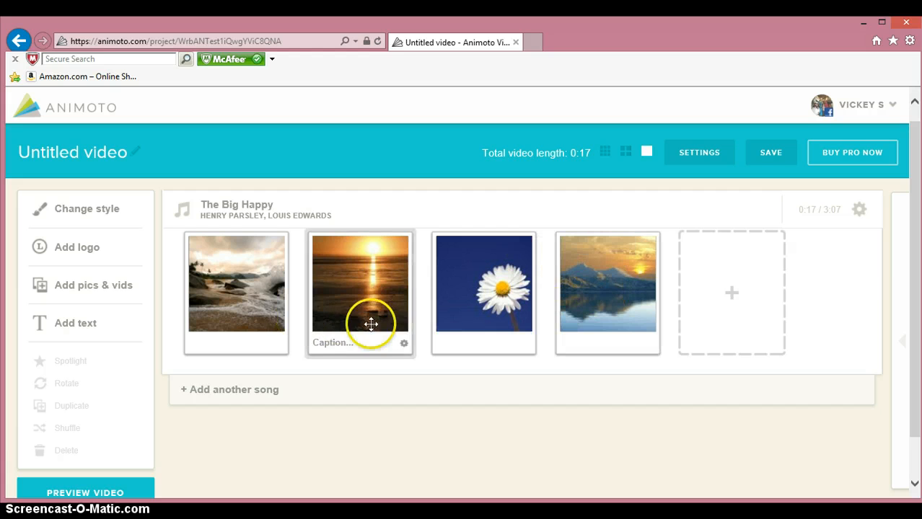
{"action": "left_click_drag", "start_coordinate": [592, 272], "coordinate": [360, 274]}
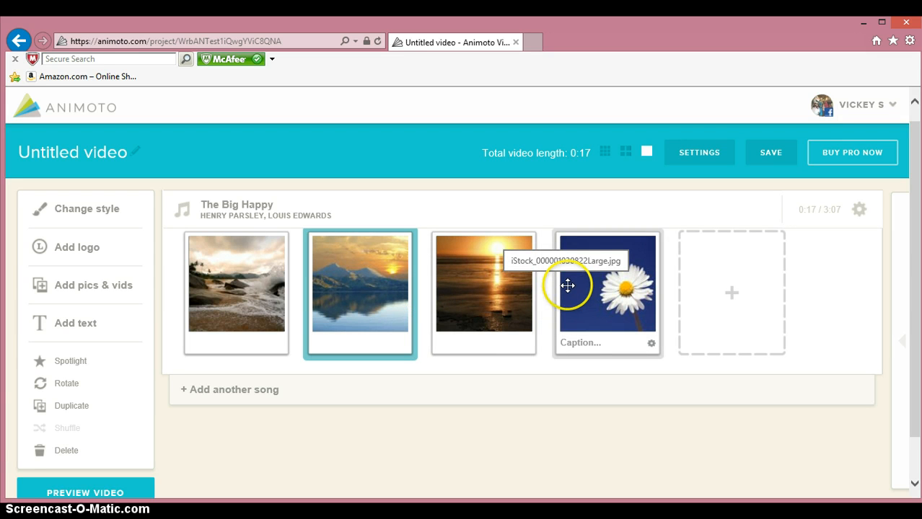
Add a text slide titled "Summer" and move it to the start of the video
{"action": "left_click", "coordinate": [84, 326]}
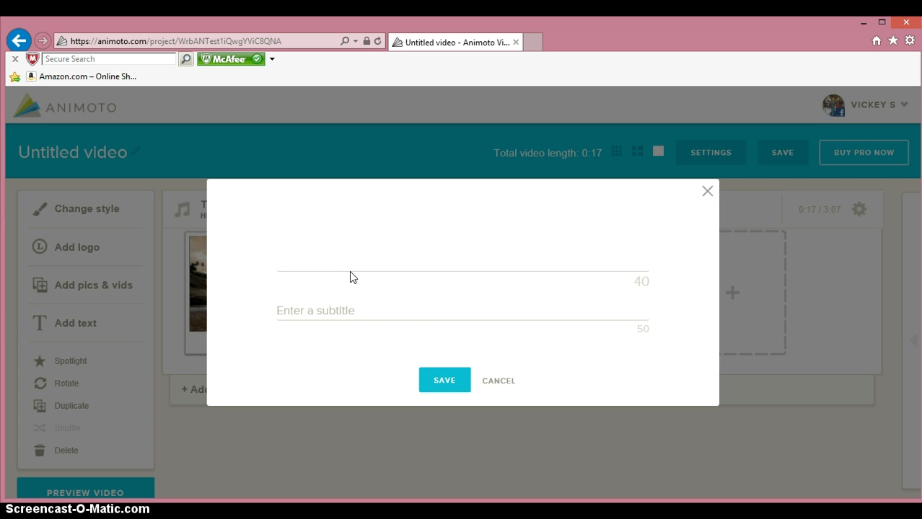
{"action": "type", "text": "Summer"}
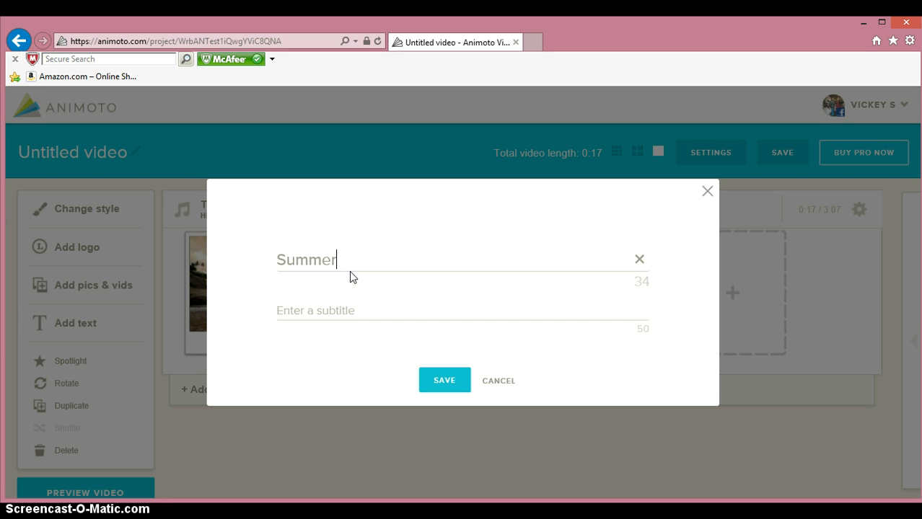
{"action": "left_click", "coordinate": [364, 294]}
{"action": "left_click", "coordinate": [440, 385]}
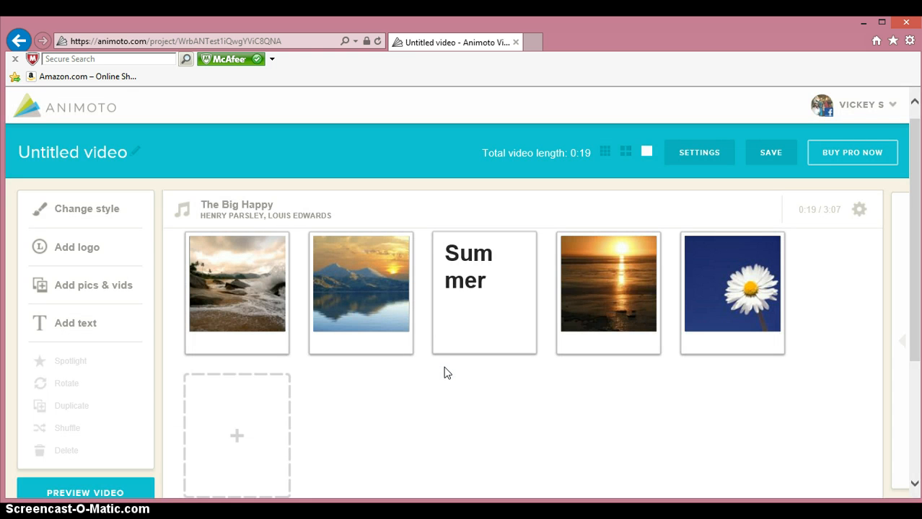
{"action": "left_click", "coordinate": [485, 247]}
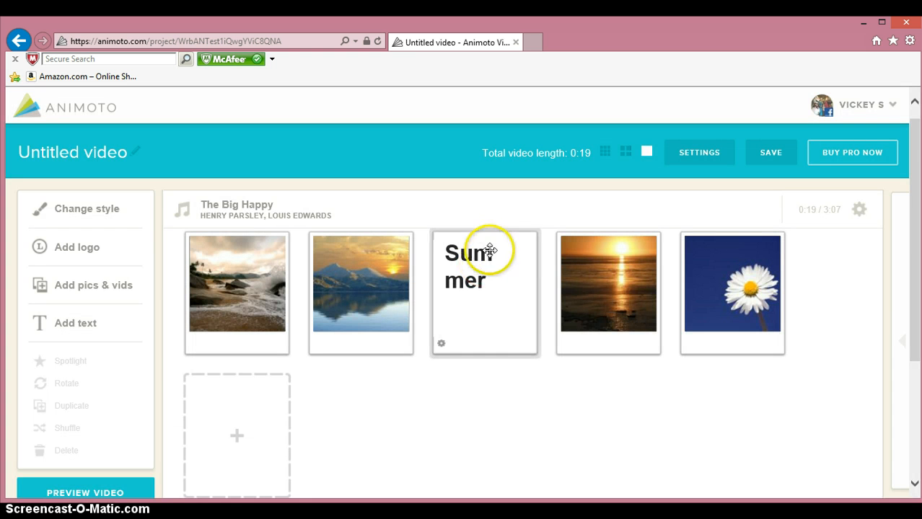
{"action": "left_click_drag", "start_coordinate": [353, 301], "coordinate": [253, 288]}
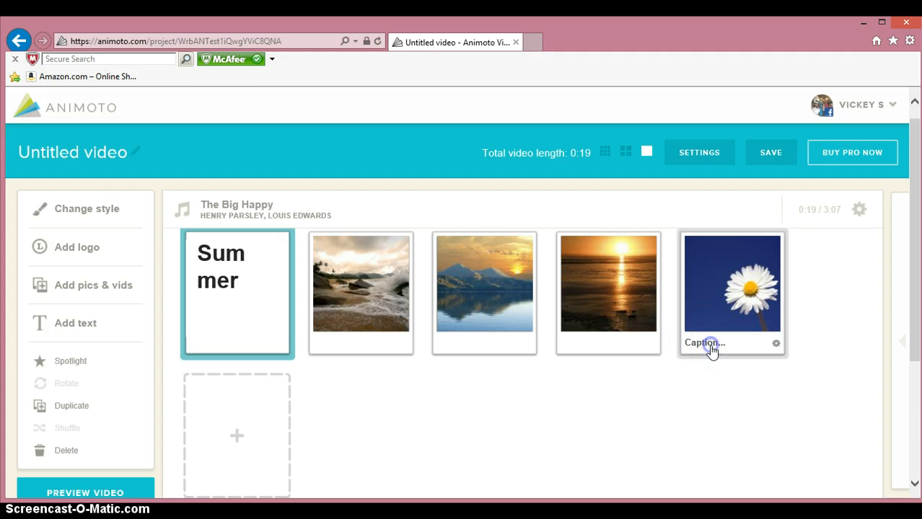
Add the caption "Flower" to the white daisy image
{"action": "left_click", "coordinate": [710, 350]}
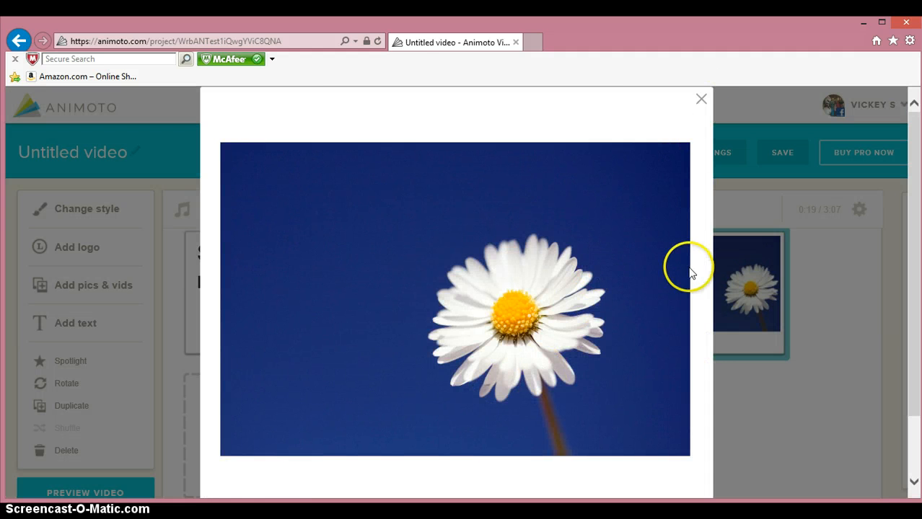
{"action": "scroll", "coordinate": [691, 288], "scroll_direction": "down", "scroll_amount": 1}
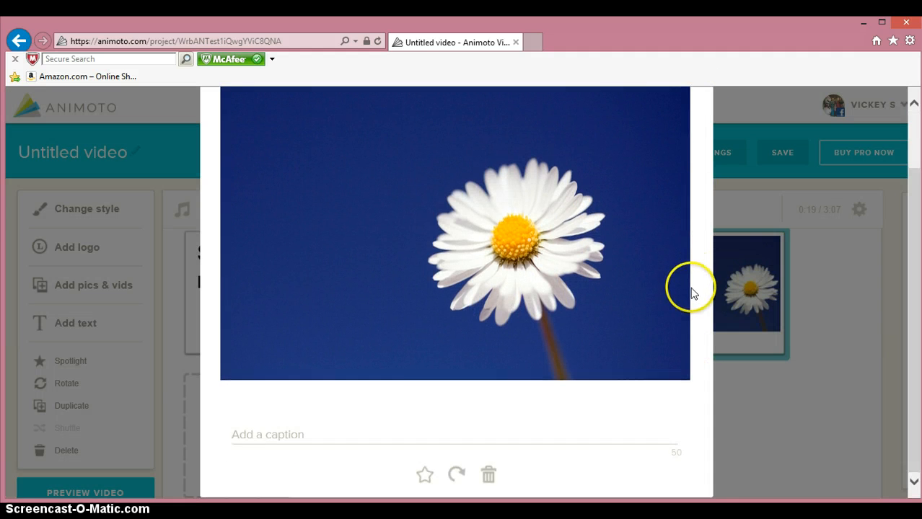
{"action": "left_click", "coordinate": [292, 433]}
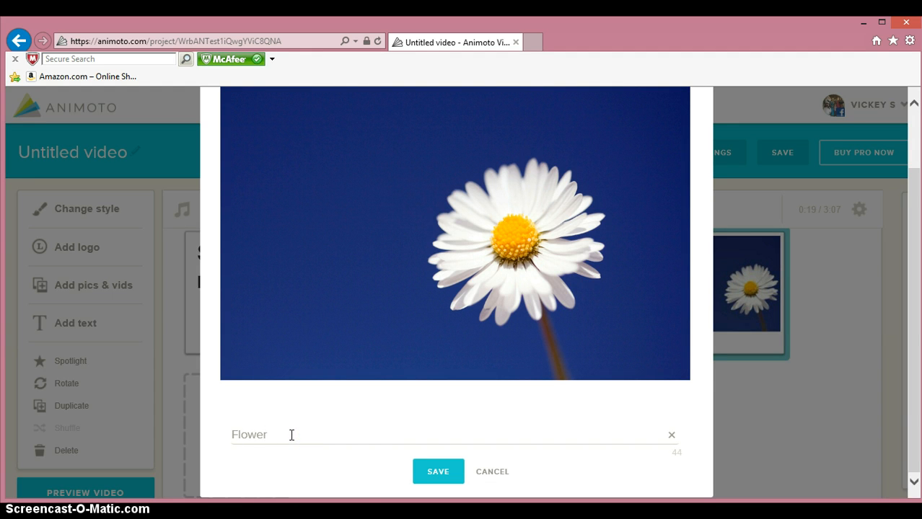
{"action": "left_click", "coordinate": [439, 471]}
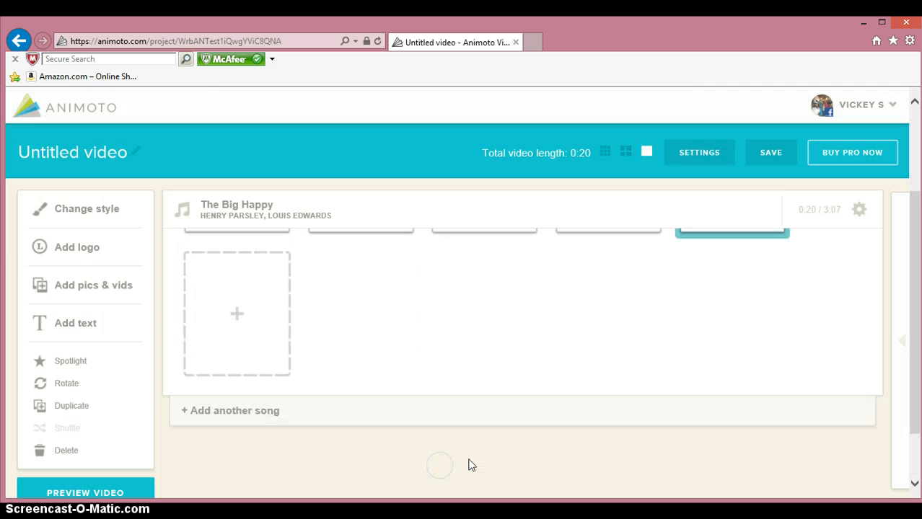
{"action": "scroll", "coordinate": [469, 465], "scroll_direction": "up", "scroll_amount": 2}
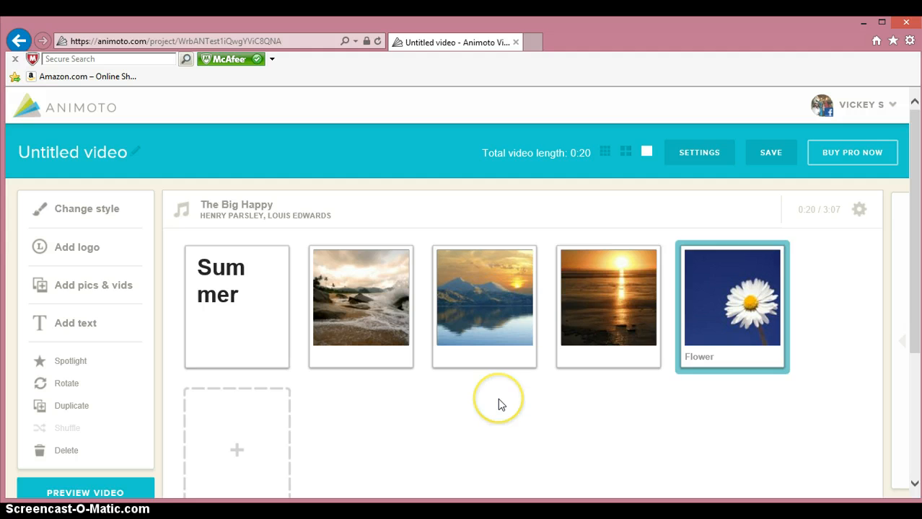
Add a closing text slide titled "The End!" after the daisy image
{"action": "scroll", "coordinate": [501, 405], "scroll_direction": "down", "scroll_amount": 1}
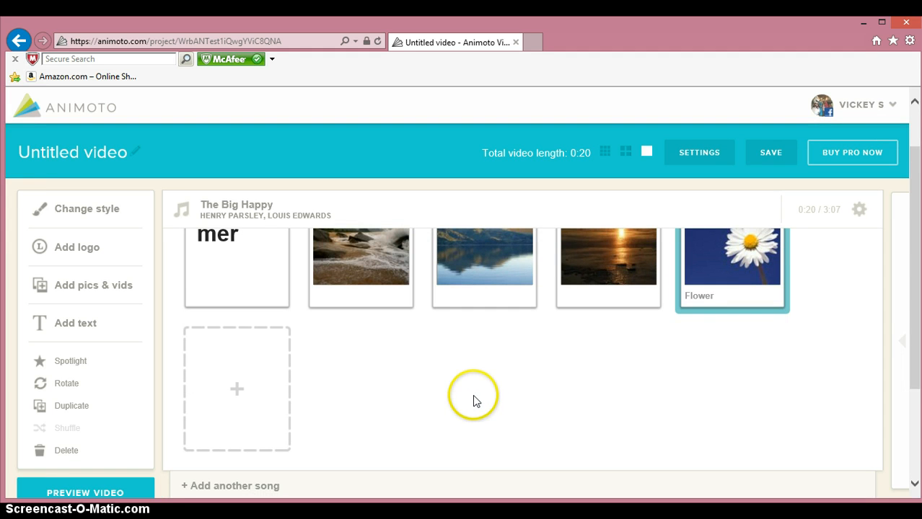
{"action": "scroll", "coordinate": [473, 396], "scroll_direction": "down", "scroll_amount": 1}
{"action": "scroll", "coordinate": [473, 394], "scroll_direction": "up", "scroll_amount": 1}
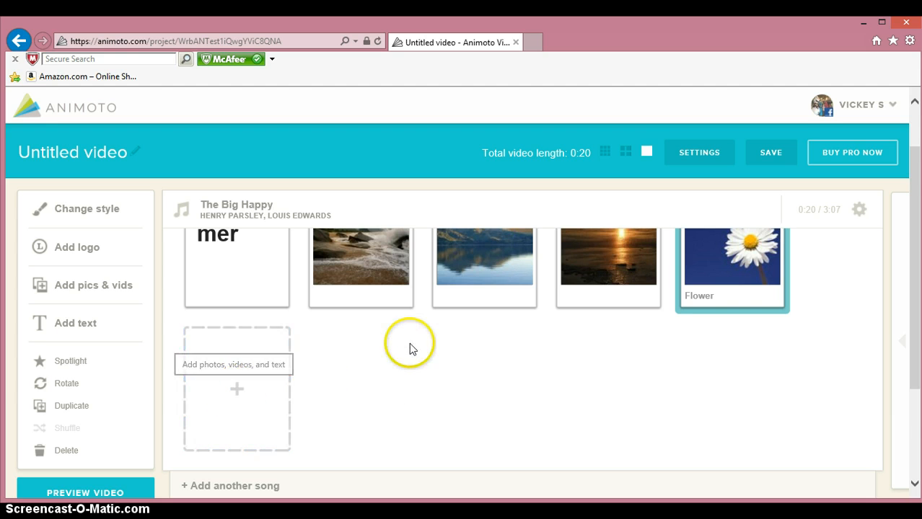
{"action": "scroll", "coordinate": [416, 350], "scroll_direction": "down", "scroll_amount": 1}
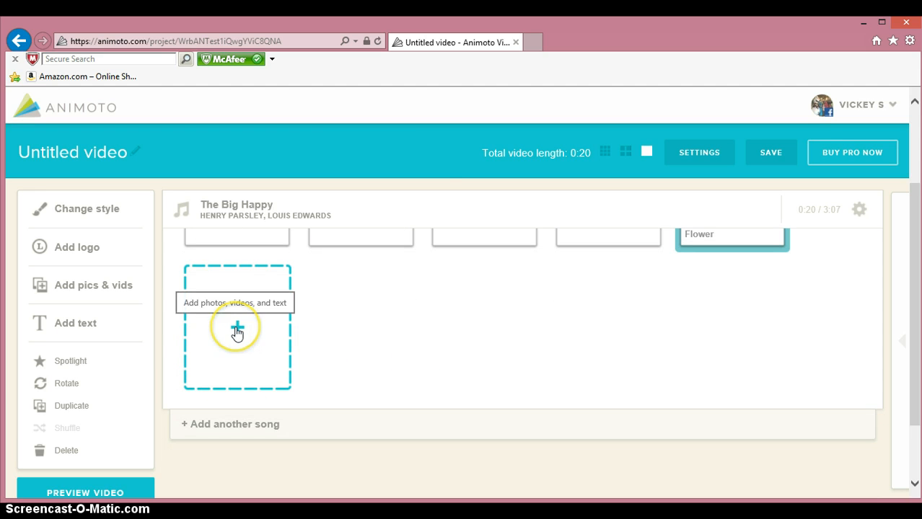
{"action": "left_click", "coordinate": [237, 330]}
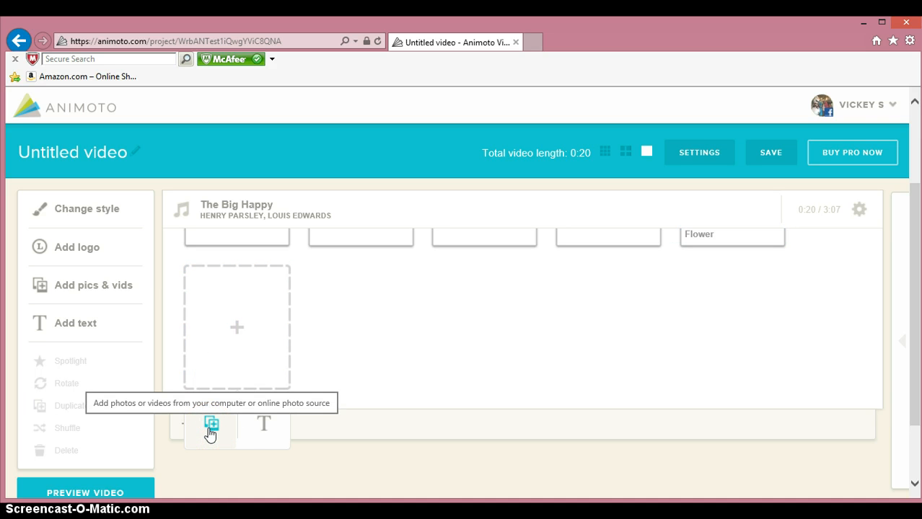
{"action": "left_click", "coordinate": [262, 434]}
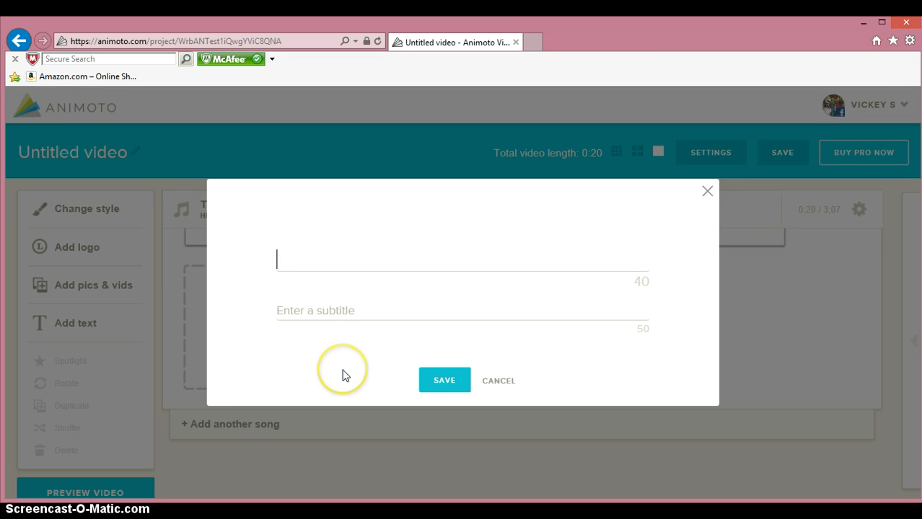
{"action": "type", "text": "The End!"}
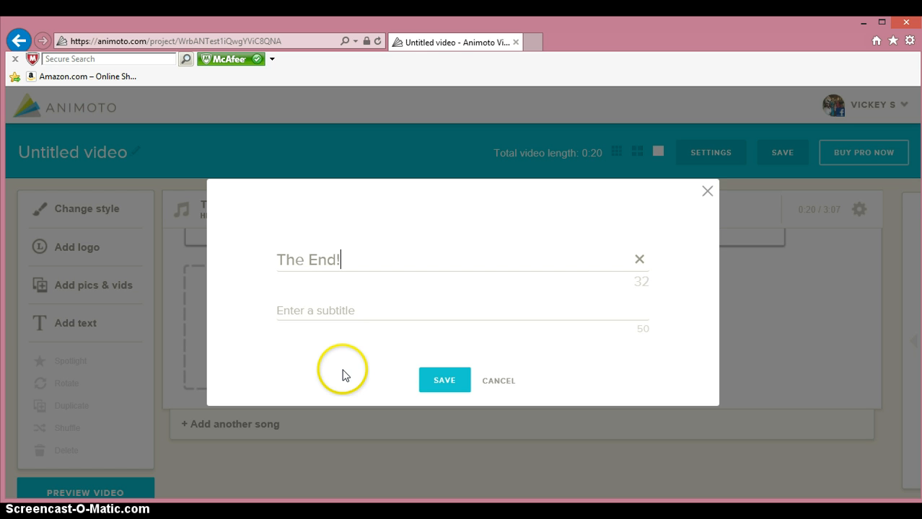
{"action": "left_click", "coordinate": [444, 380]}
{"action": "scroll", "coordinate": [494, 347], "scroll_direction": "up", "scroll_amount": 2}
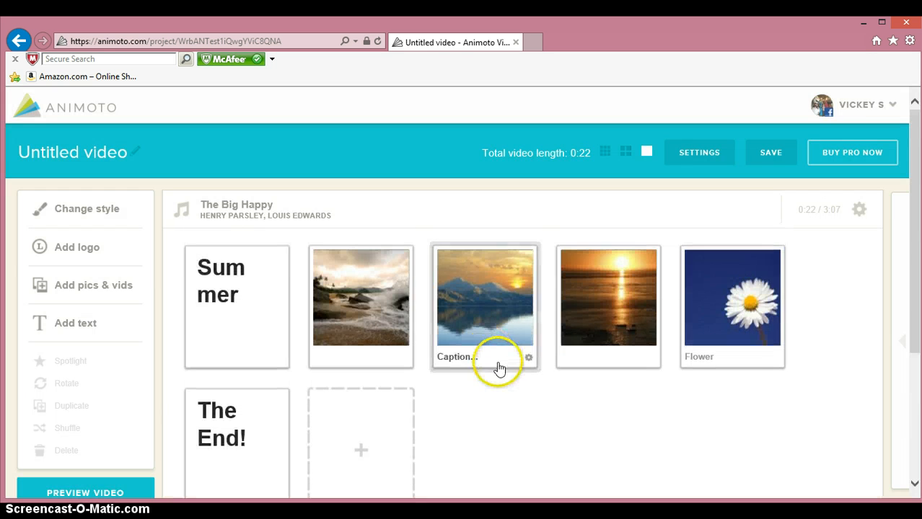
{"action": "scroll", "coordinate": [469, 407], "scroll_direction": "down", "scroll_amount": 1}
{"action": "scroll", "coordinate": [469, 408], "scroll_direction": "up", "scroll_amount": 1}
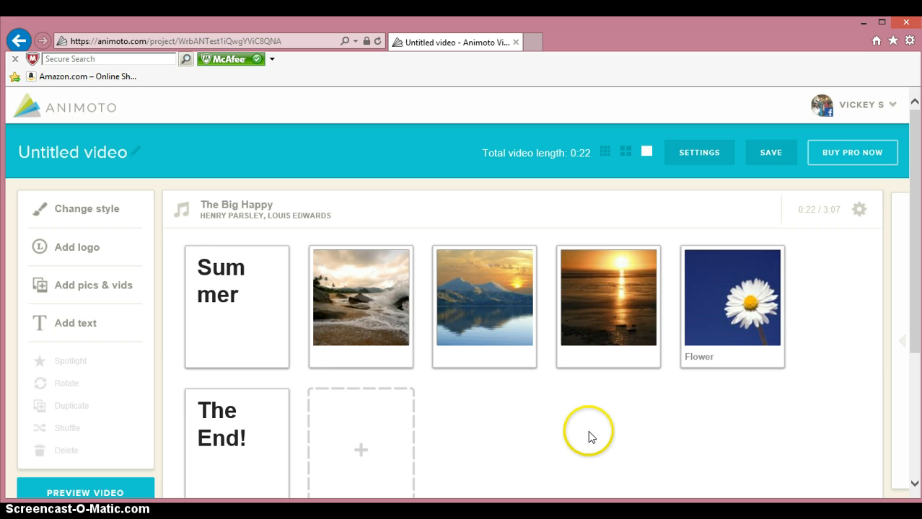
Spotlight the mountain lake image in the video
{"action": "left_click", "coordinate": [481, 317]}
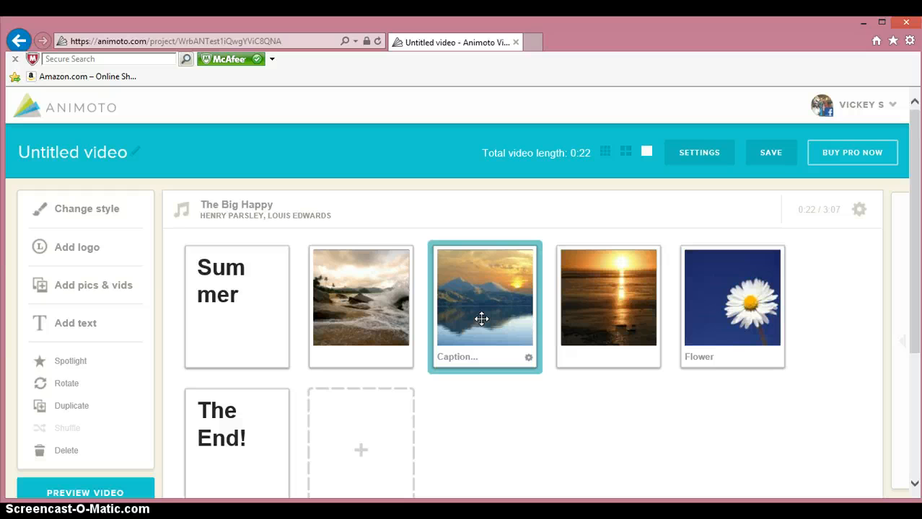
{"action": "left_click_drag", "start_coordinate": [481, 318], "coordinate": [71, 365]}
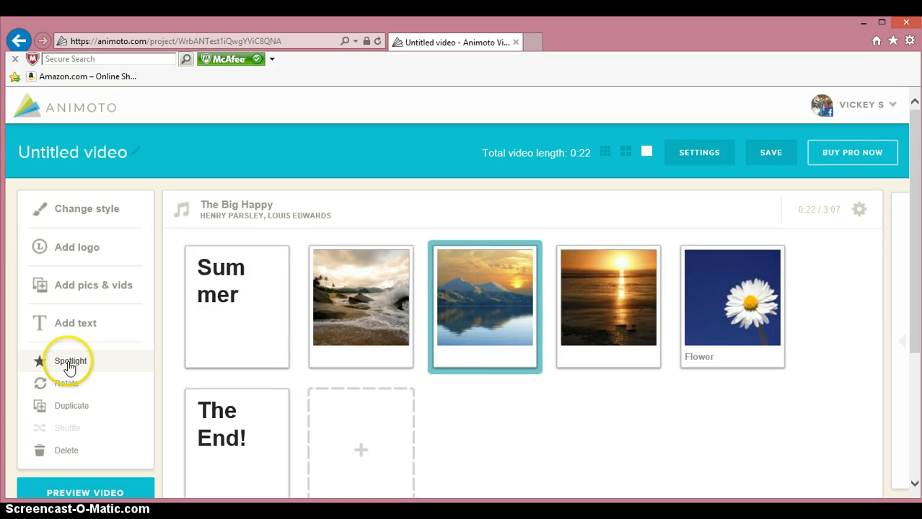
{"action": "left_click", "coordinate": [70, 364]}
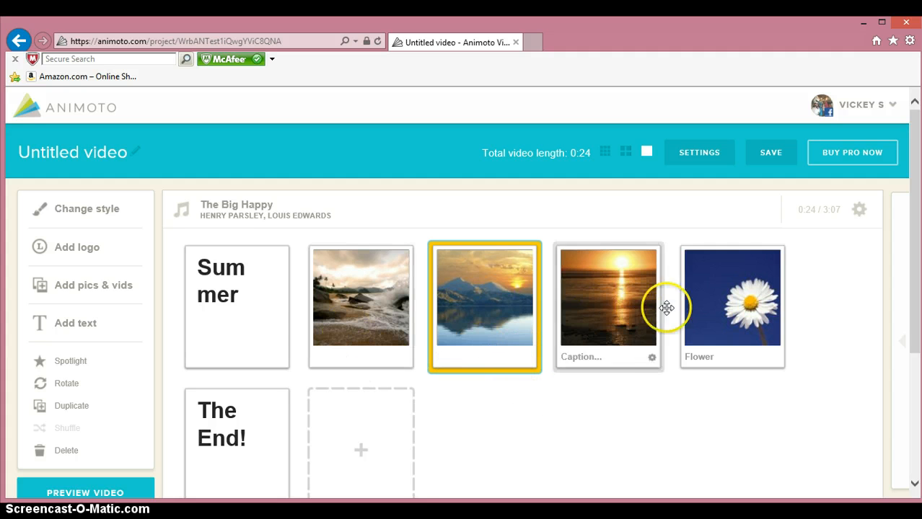
{"action": "left_click", "coordinate": [541, 451]}
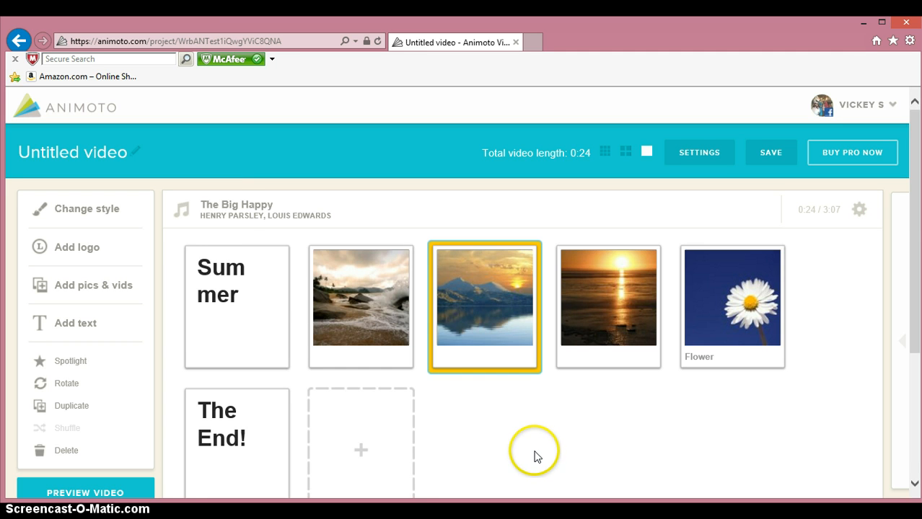
{"action": "scroll", "coordinate": [530, 432], "scroll_direction": "down", "scroll_amount": 3}
{"action": "scroll", "coordinate": [526, 422], "scroll_direction": "up", "scroll_amount": 3}
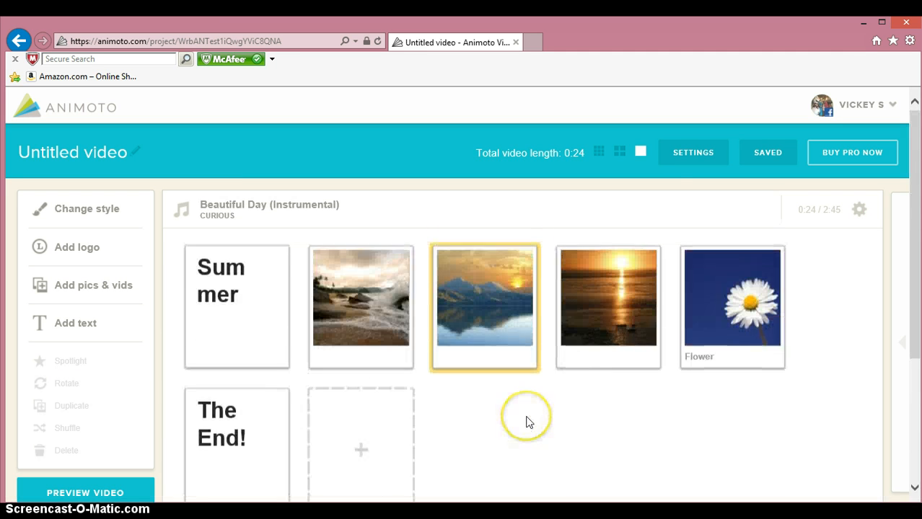
Set the video title to "Summer" and its thumbnail to the daisy image, and save the settings
{"action": "left_click", "coordinate": [681, 159]}
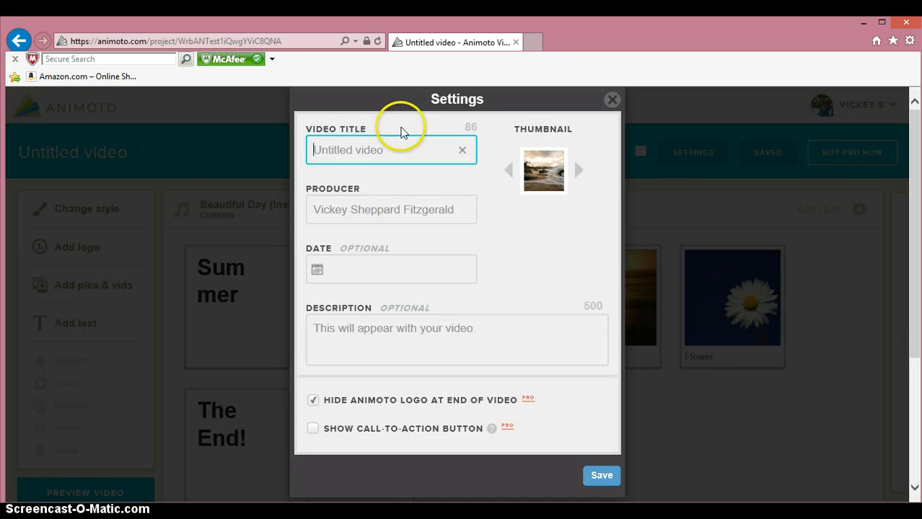
{"action": "left_click", "coordinate": [387, 152]}
{"action": "left_click_drag", "start_coordinate": [386, 152], "coordinate": [321, 151]}
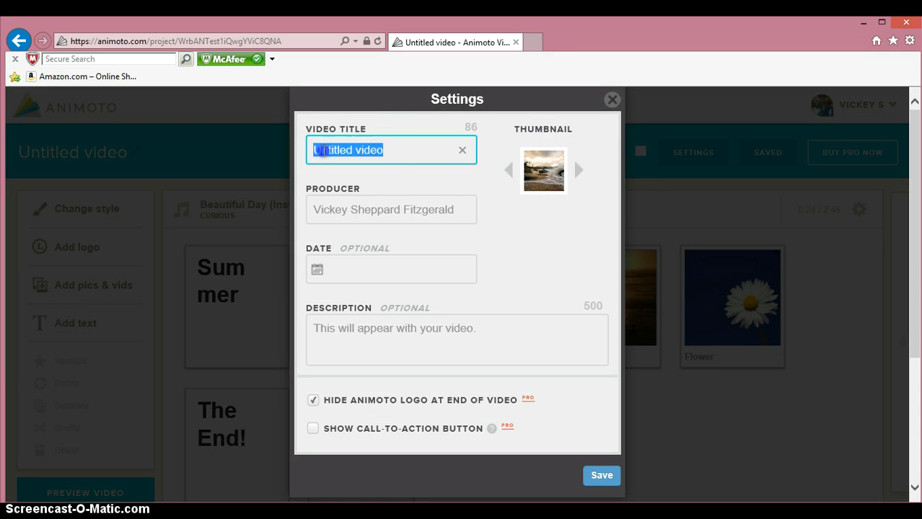
{"action": "type", "text": "Summer"}
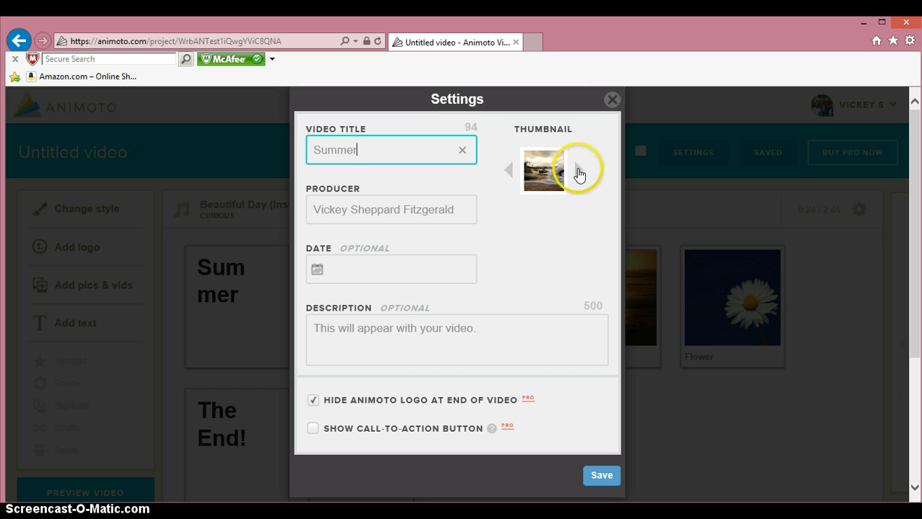
{"action": "left_click", "coordinate": [579, 171]}
{"action": "left_click", "coordinate": [579, 173]}
{"action": "left_click", "coordinate": [578, 175]}
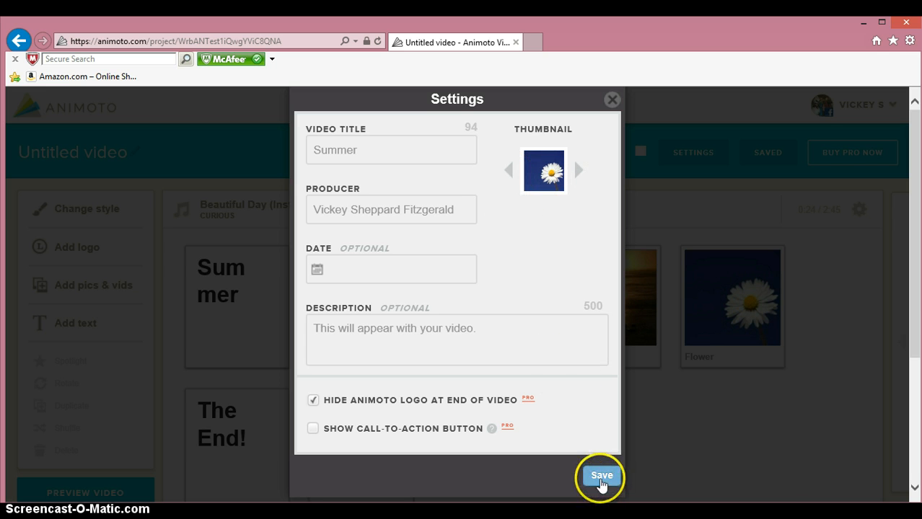
{"action": "left_click", "coordinate": [601, 477]}
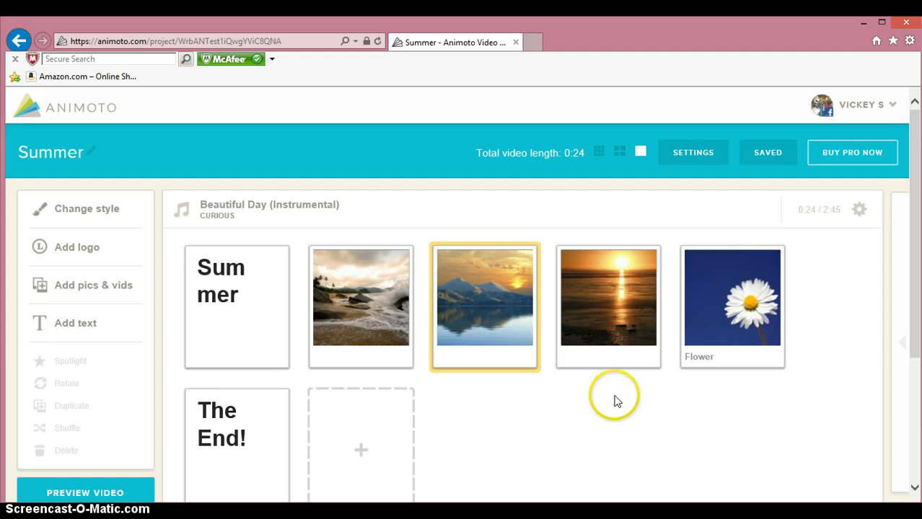
Generate a preview of the Summer video and pause its playback
{"action": "scroll", "coordinate": [616, 401], "scroll_direction": "down", "scroll_amount": 3}
{"action": "left_click", "coordinate": [89, 490]}
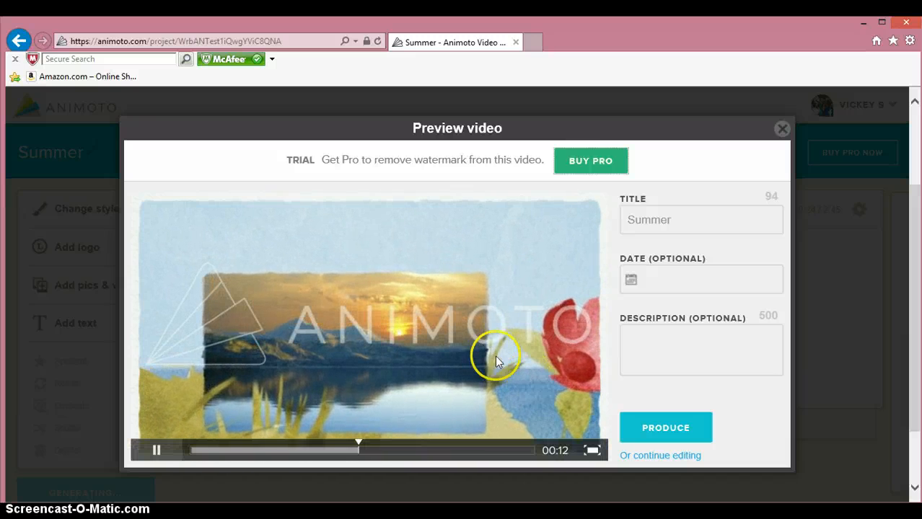
{"action": "left_click", "coordinate": [156, 450]}
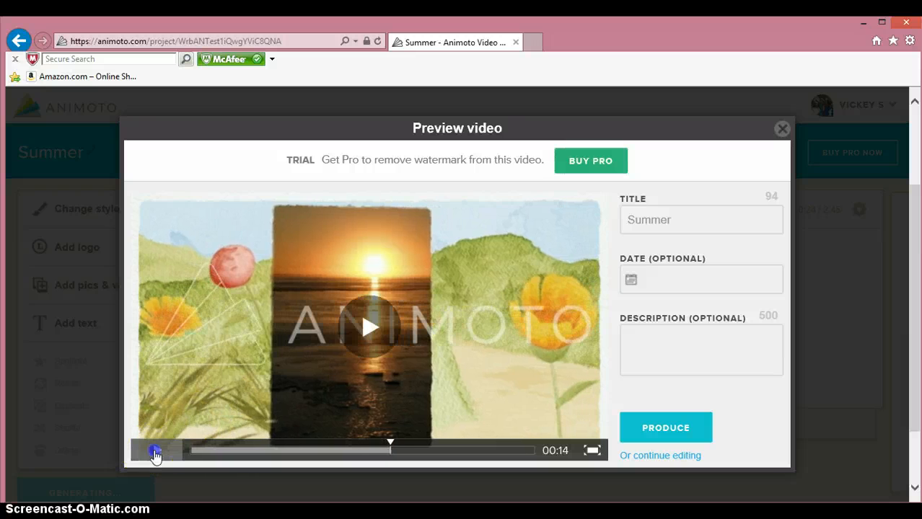
Produce the previewed video and go to the YouTube option among its sharing choices
{"action": "left_click", "coordinate": [654, 432]}
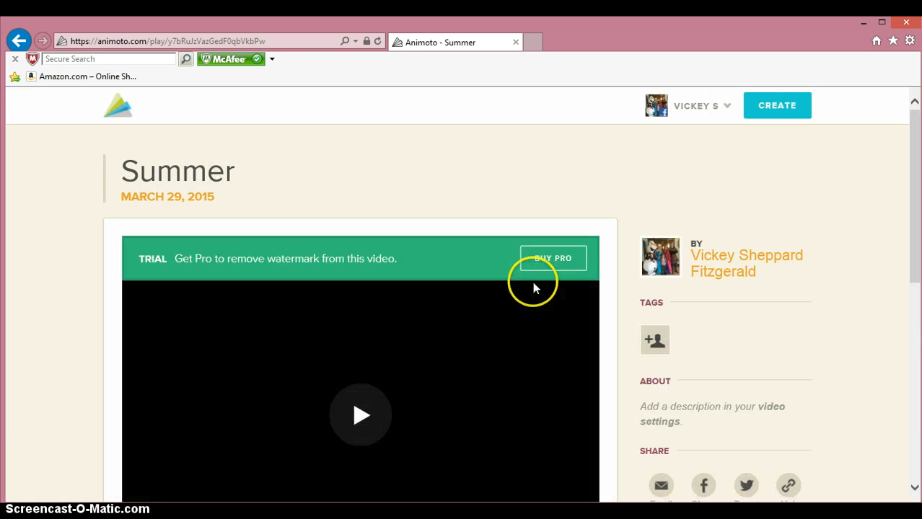
{"action": "scroll", "coordinate": [532, 281], "scroll_direction": "down", "scroll_amount": 3}
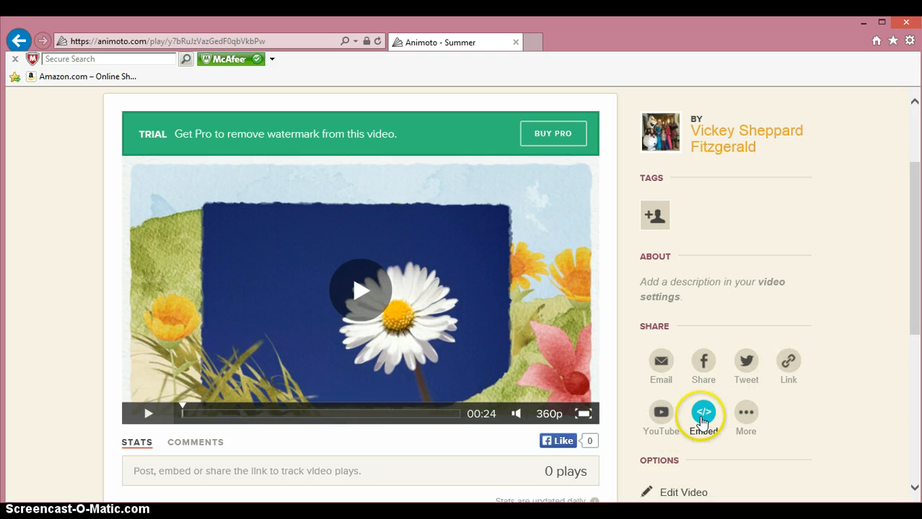
{"action": "left_click", "coordinate": [669, 423]}
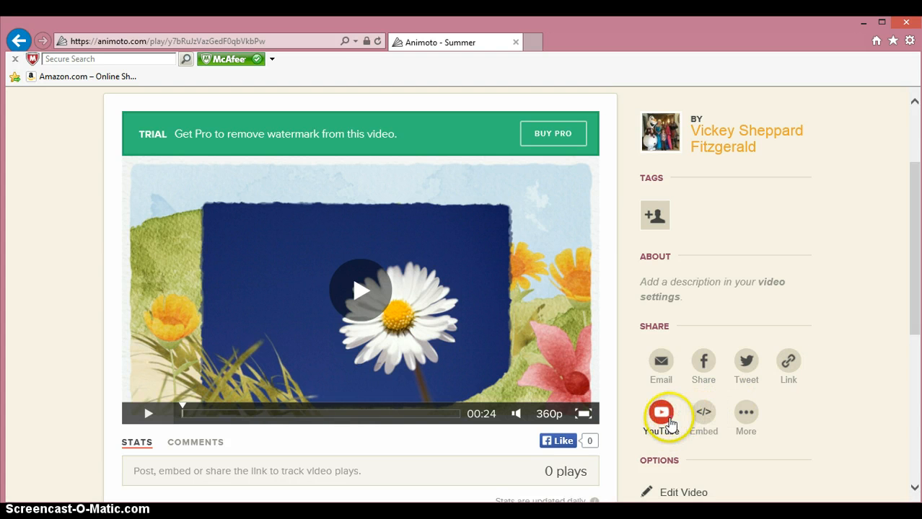